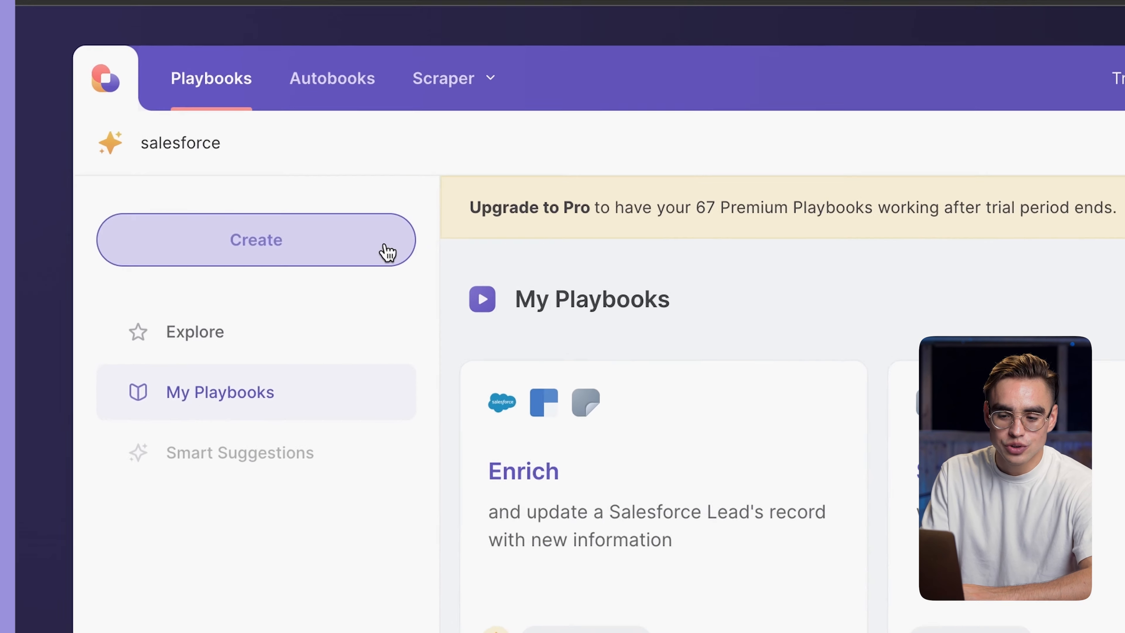
- Start building a new playbook from the playbooks page
{"action": "left_click", "coordinate": [388, 253]}
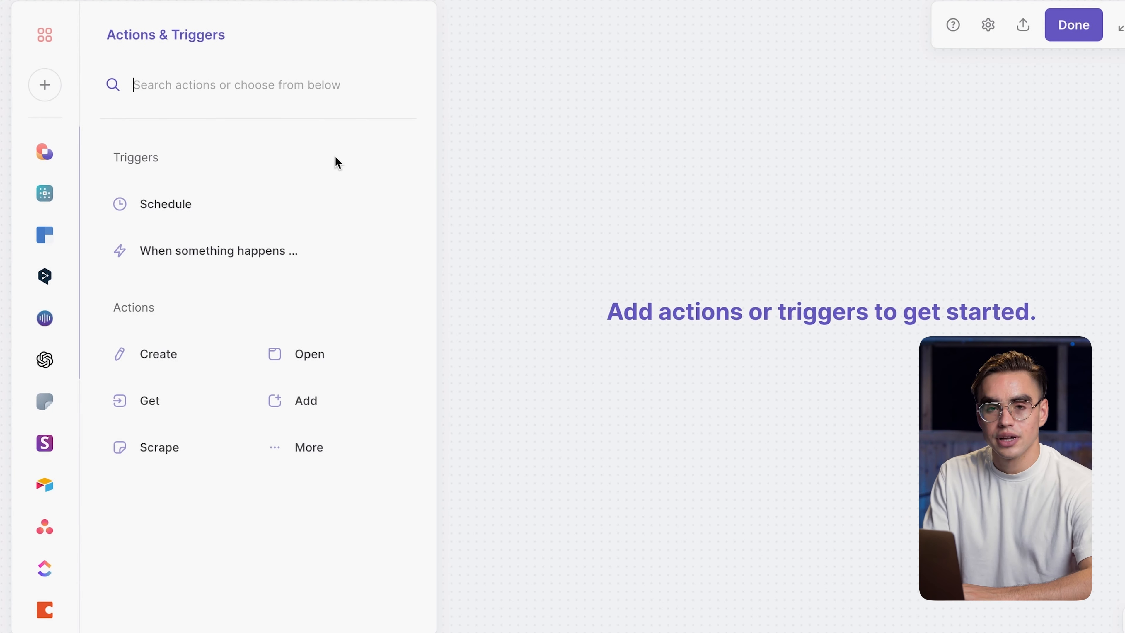
{"action": "scroll", "coordinate": [56, 257], "scroll_direction": "down", "scroll_amount": 10}
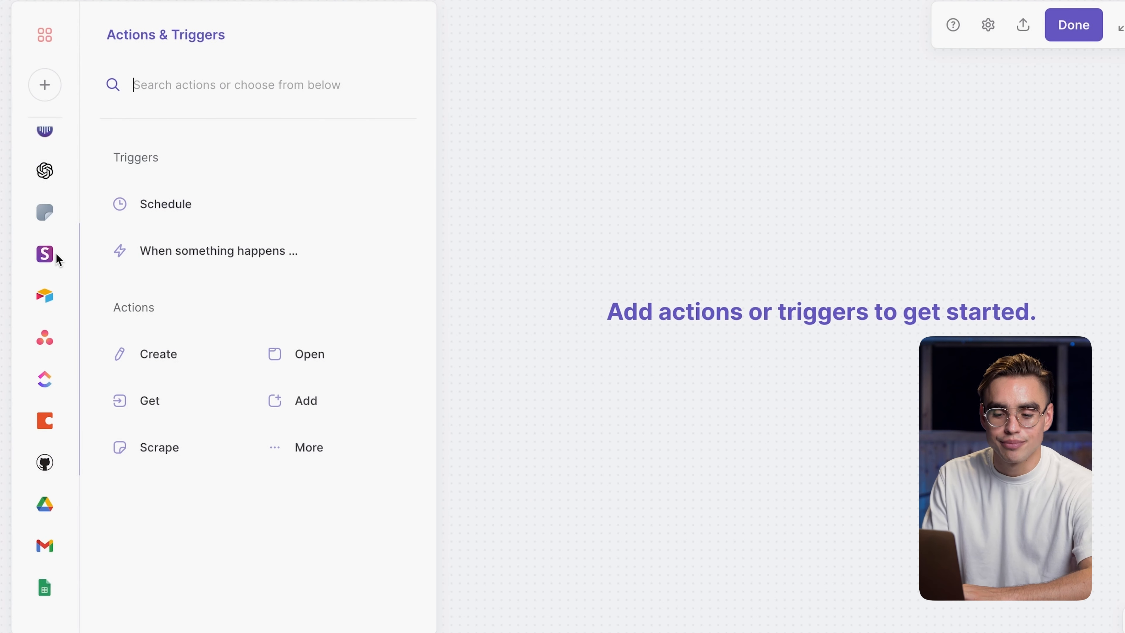
{"action": "scroll", "coordinate": [57, 259], "scroll_direction": "up", "scroll_amount": 10}
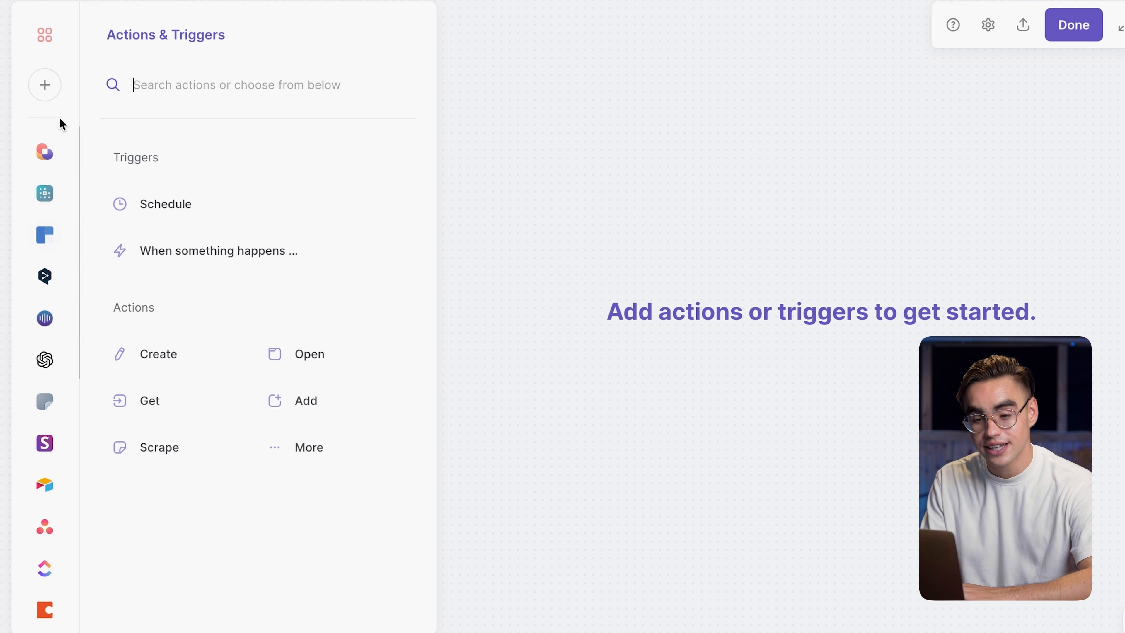
- Browse the suggested and connected apps in the add-app dialog, then close it
{"action": "left_click", "coordinate": [47, 90]}
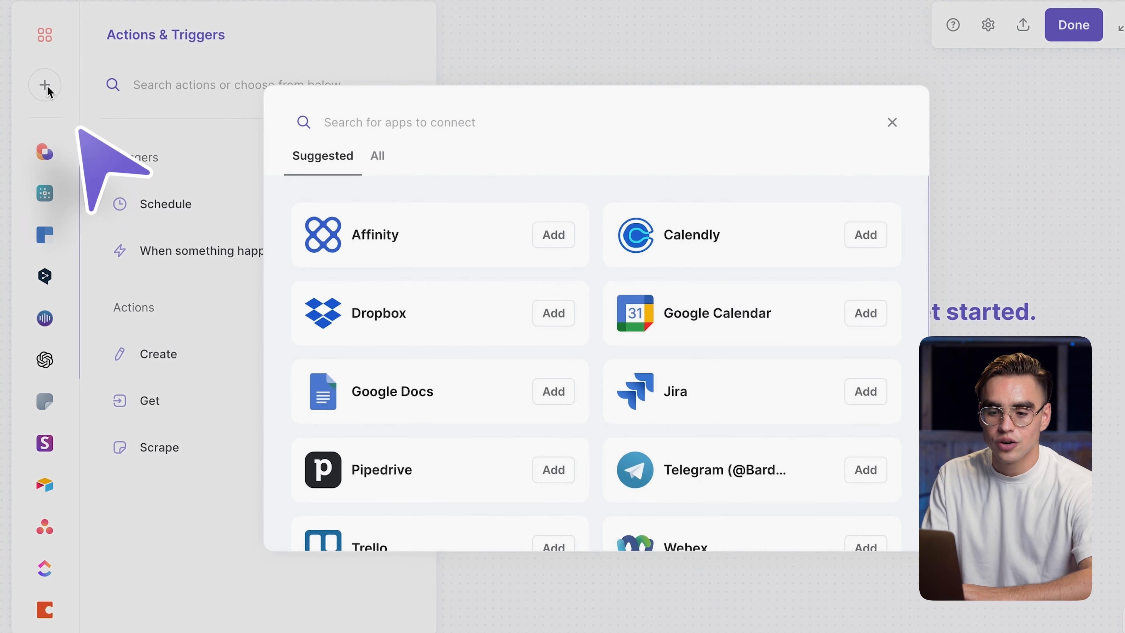
{"action": "scroll", "coordinate": [516, 309], "scroll_direction": "down", "scroll_amount": 3}
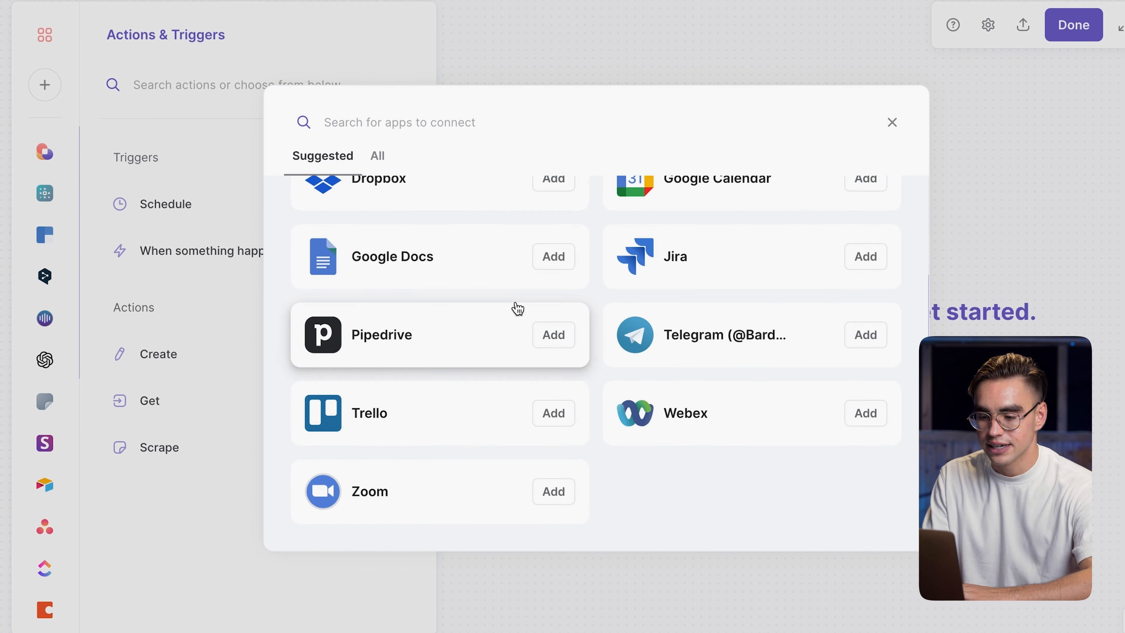
{"action": "scroll", "coordinate": [516, 309], "scroll_direction": "up", "scroll_amount": 3}
{"action": "left_click", "coordinate": [377, 155]}
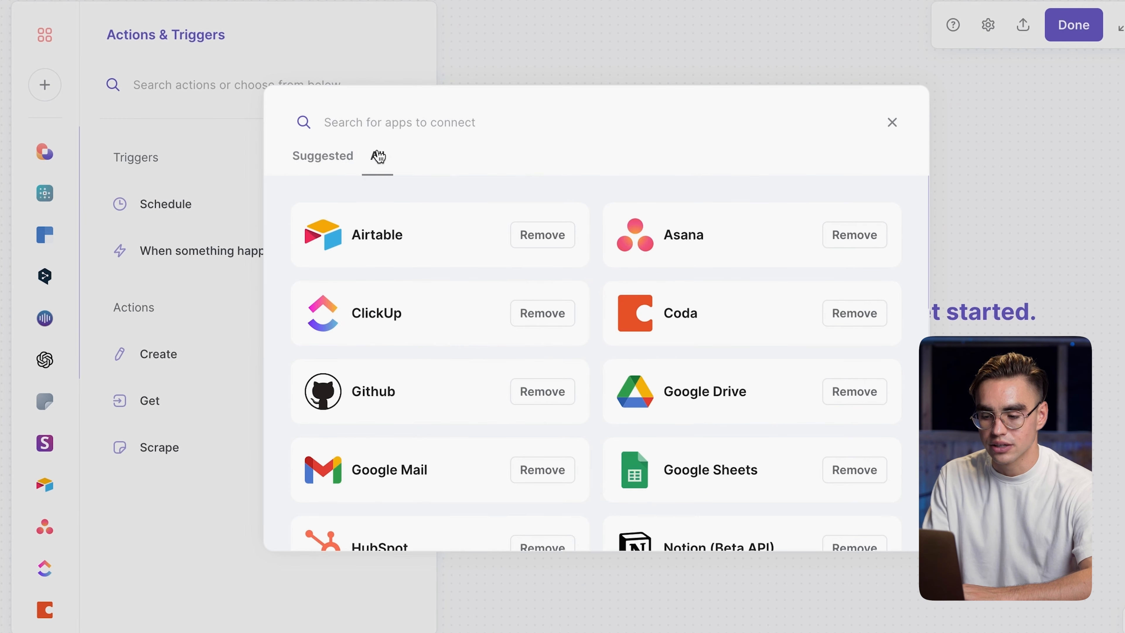
{"action": "left_click", "coordinate": [228, 390]}
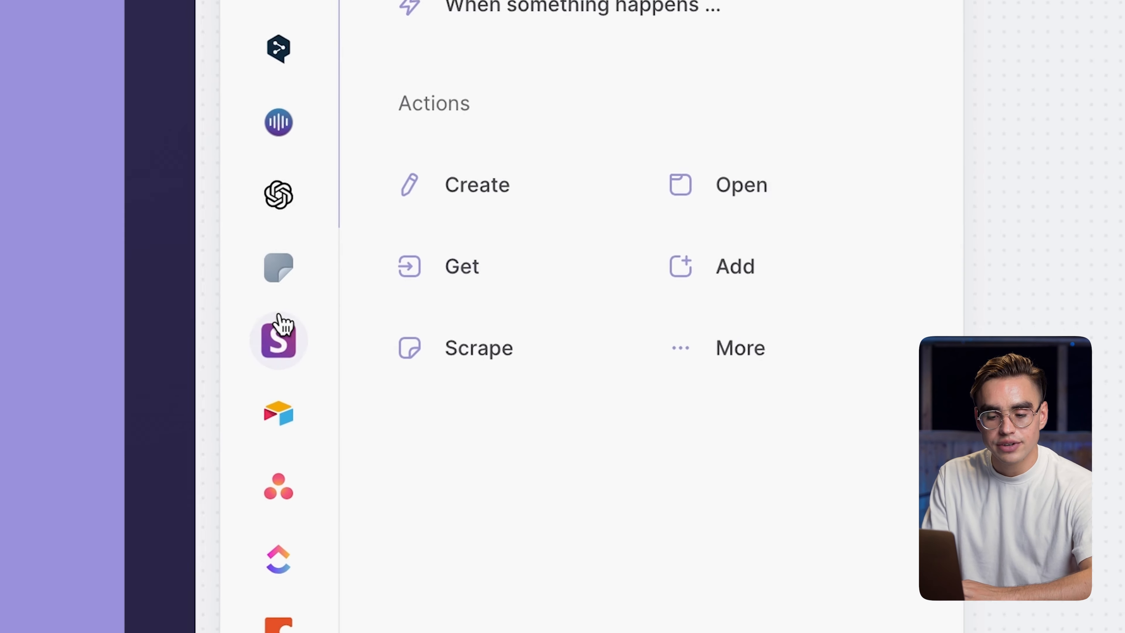
- Open the Salesforce app's actions and choose Create Salesforce lead
{"action": "scroll", "coordinate": [278, 316], "scroll_direction": "down", "scroll_amount": 5}
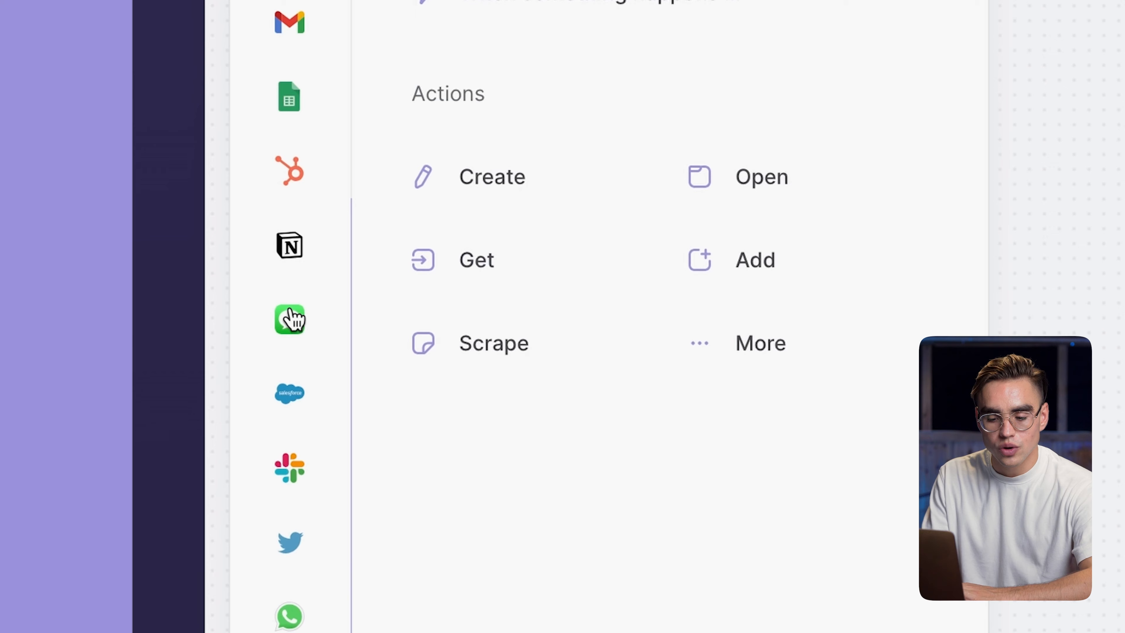
{"action": "left_click", "coordinate": [293, 395]}
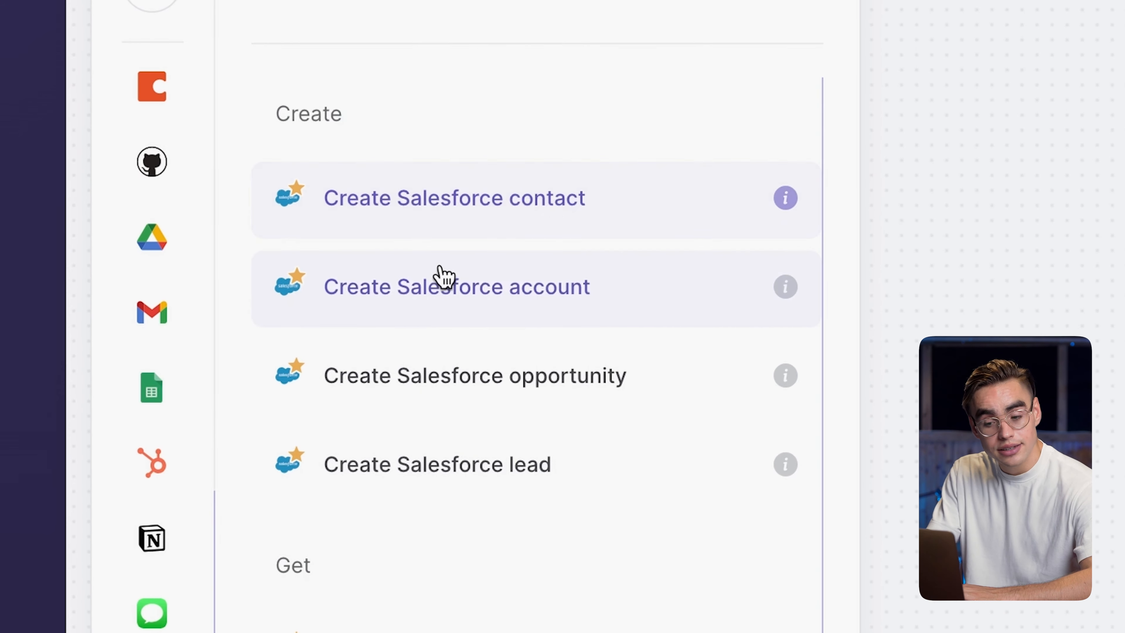
{"action": "scroll", "coordinate": [632, 443], "scroll_direction": "down", "scroll_amount": 1}
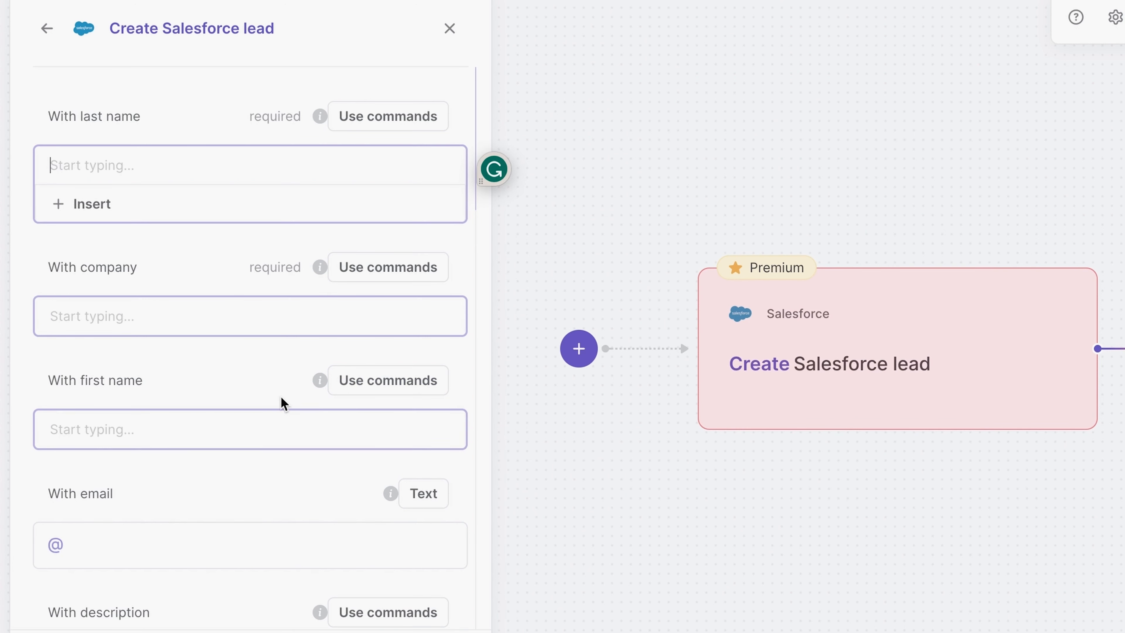
- Set the lead's last name to be asked each run, with the input field named Last Name
{"action": "scroll", "coordinate": [216, 238], "scroll_direction": "down", "scroll_amount": 5}
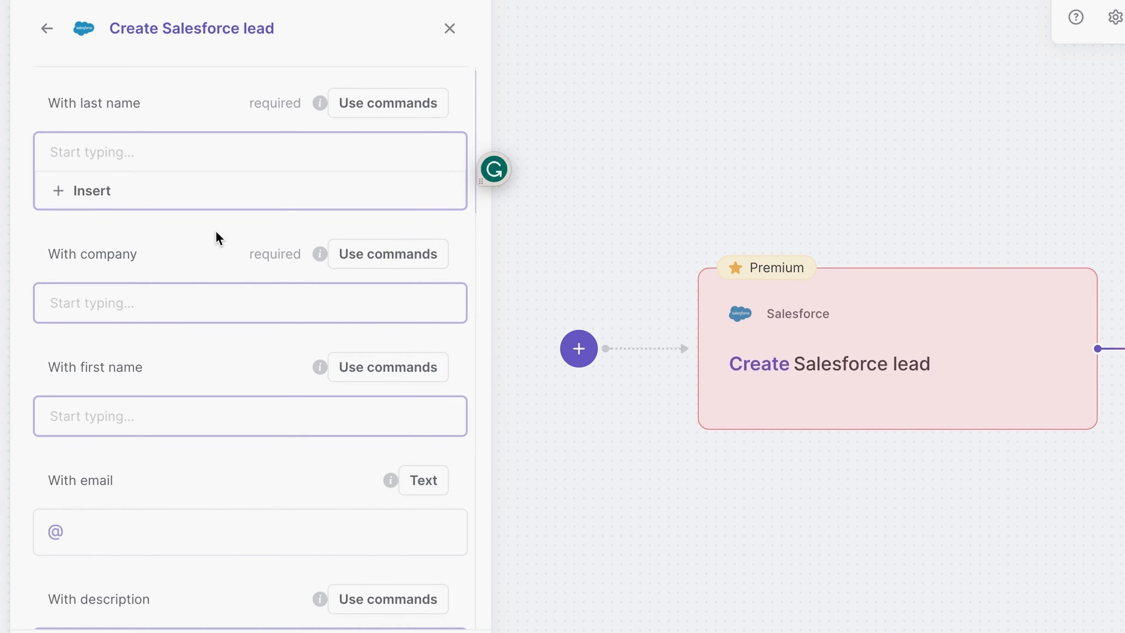
{"action": "scroll", "coordinate": [202, 396], "scroll_direction": "down", "scroll_amount": 12}
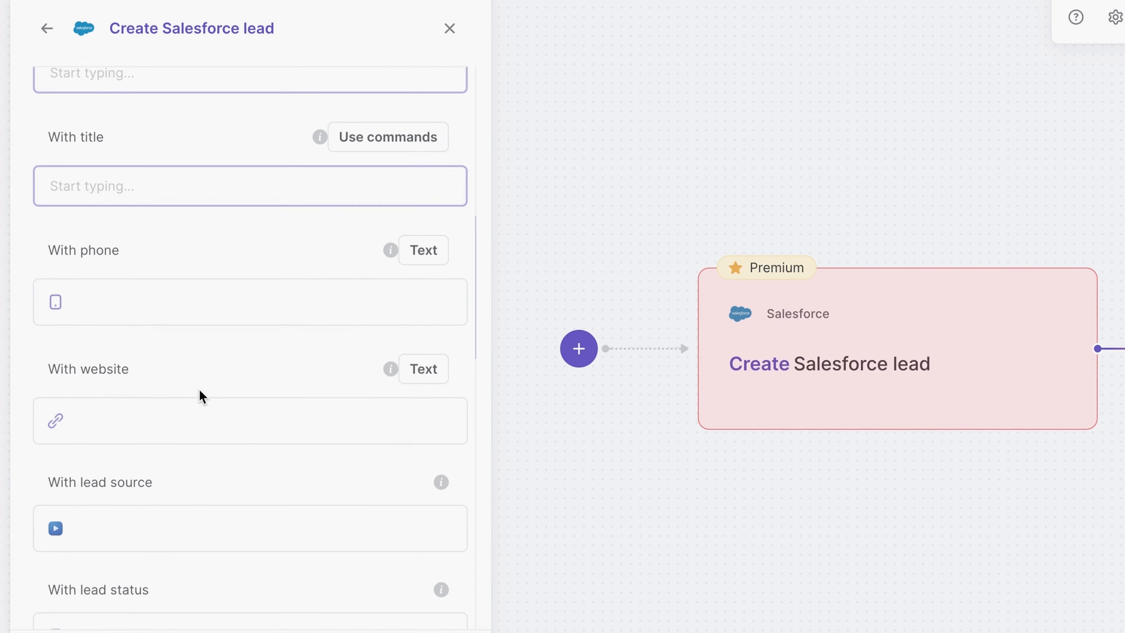
{"action": "scroll", "coordinate": [199, 390], "scroll_direction": "down", "scroll_amount": 12}
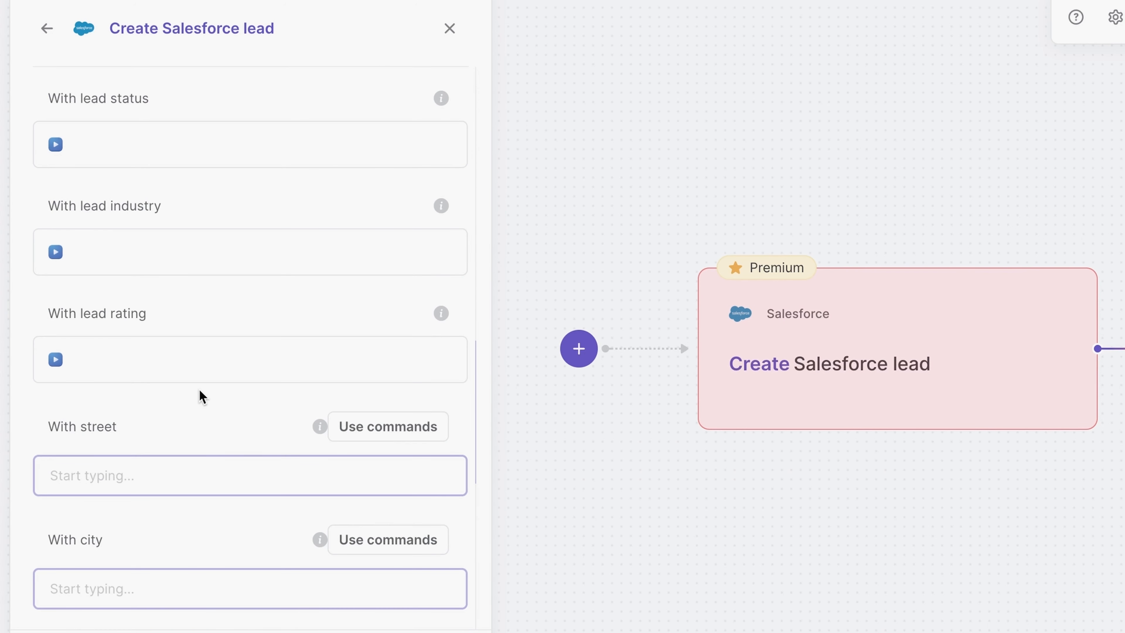
{"action": "scroll", "coordinate": [199, 390], "scroll_direction": "up", "scroll_amount": 20}
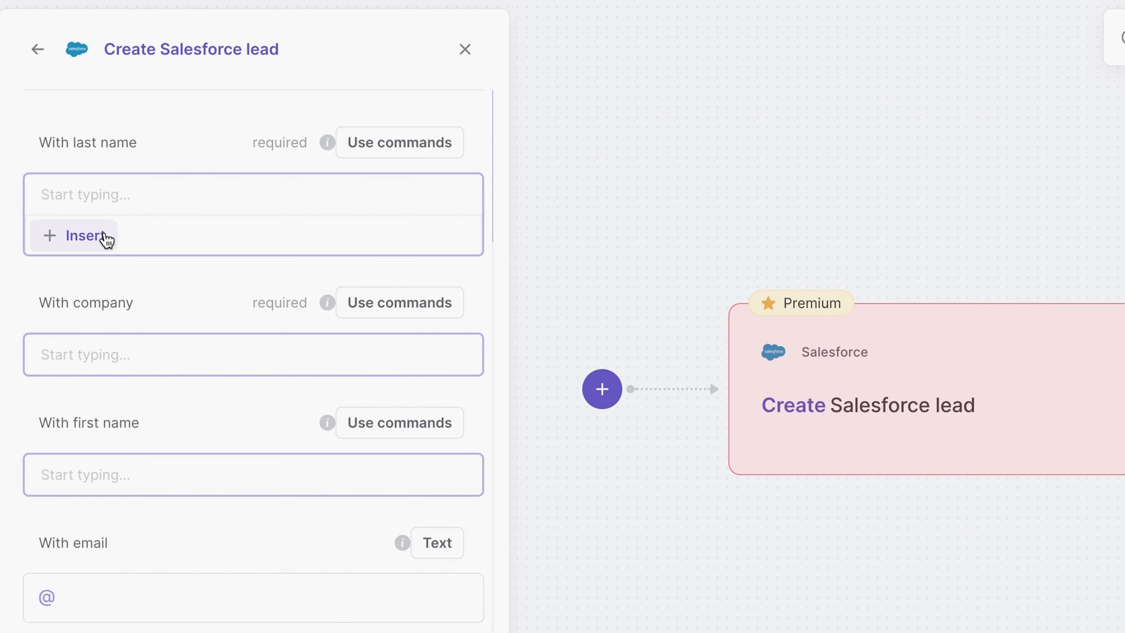
{"action": "left_click", "coordinate": [102, 235]}
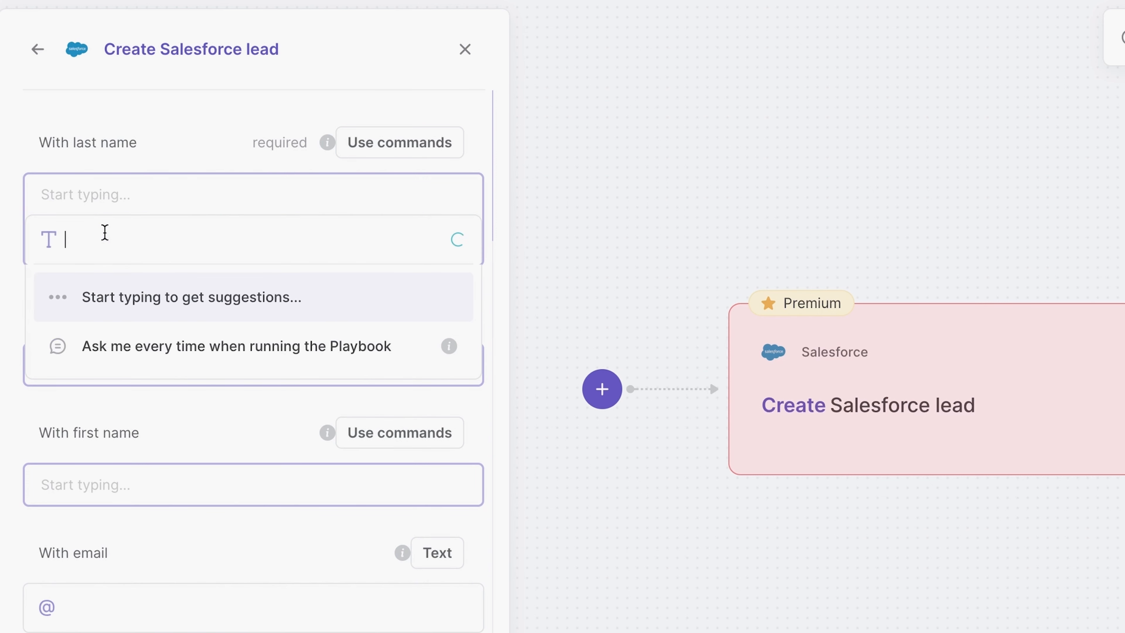
{"action": "left_click", "coordinate": [155, 354]}
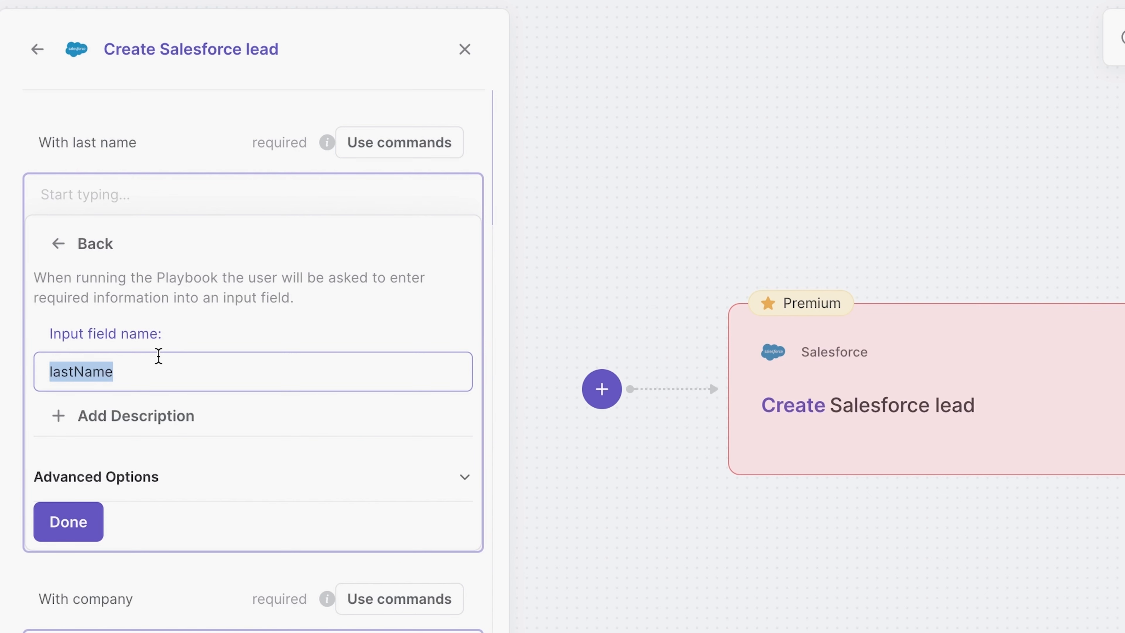
{"action": "type", "text": "Last Name"}
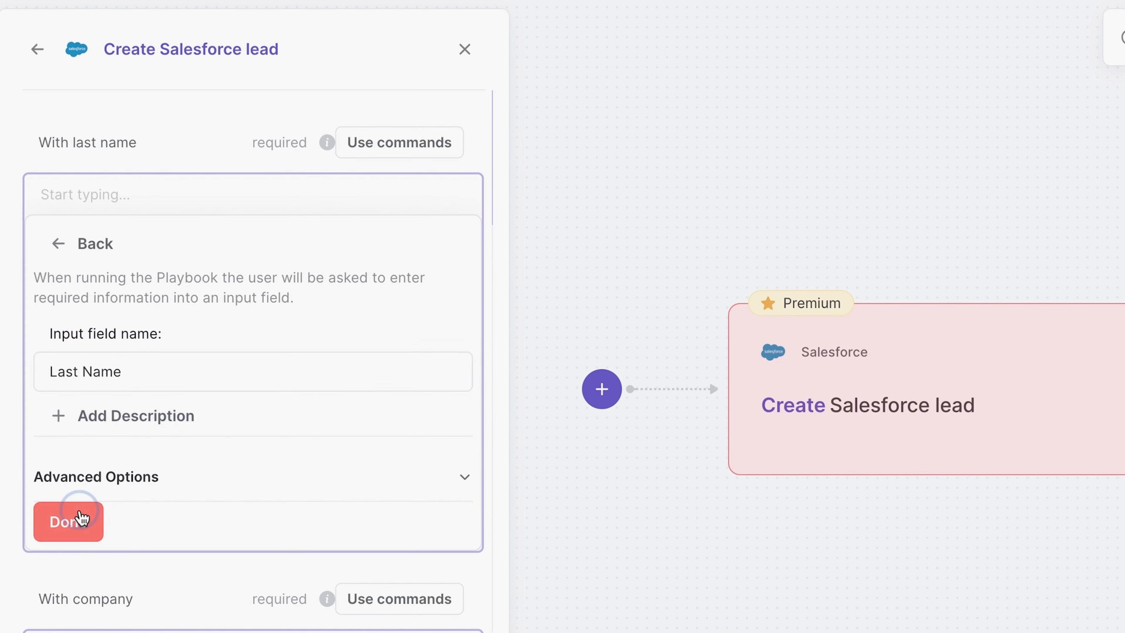
{"action": "left_click", "coordinate": [76, 521]}
- Set the company to be asked each run, with the input field named Company
{"action": "left_click", "coordinate": [99, 227]}
{"action": "left_click", "coordinate": [185, 333]}
{"action": "type", "text": "Company"}
{"action": "left_click", "coordinate": [68, 495]}
- Set the first name to be asked each run, named First Name, and finish editing the action
{"action": "left_click", "coordinate": [91, 334]}
{"action": "left_click", "coordinate": [132, 466]}
{"action": "type", "text": "First Name"}
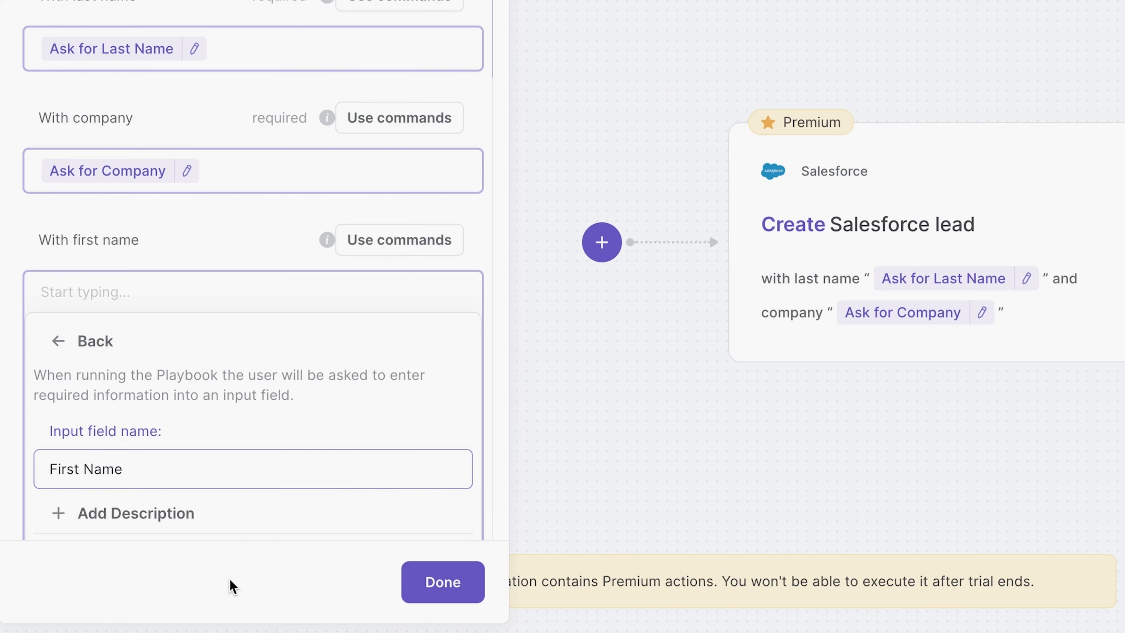
{"action": "scroll", "coordinate": [383, 448], "scroll_direction": "down", "scroll_amount": 3}
{"action": "left_click", "coordinate": [68, 458]}
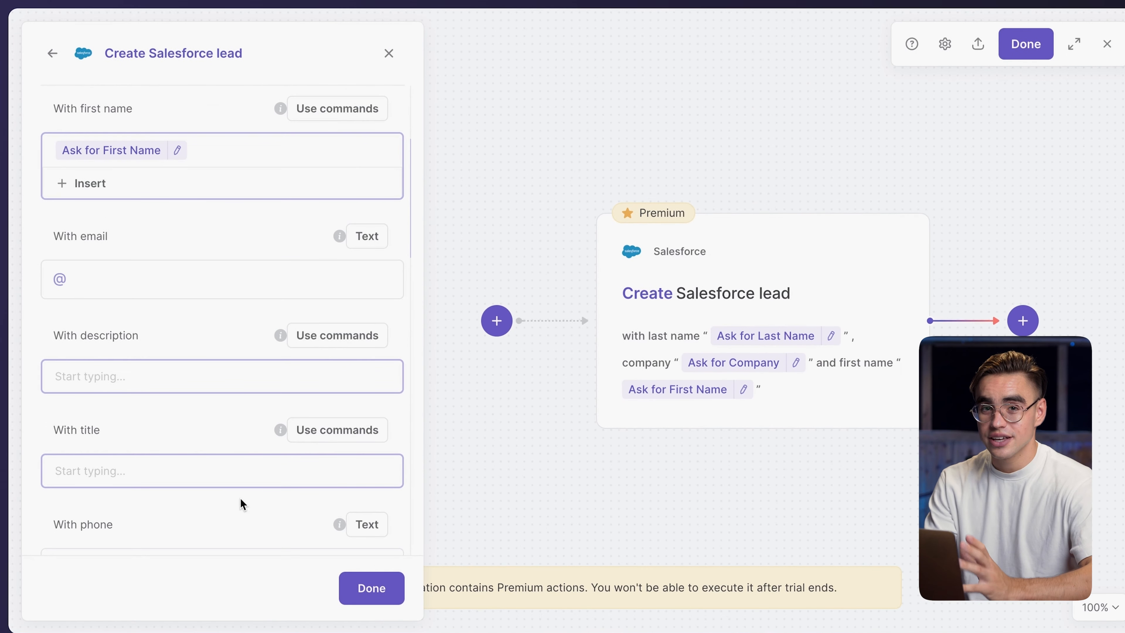
{"action": "scroll", "coordinate": [241, 504], "scroll_direction": "down", "scroll_amount": 3}
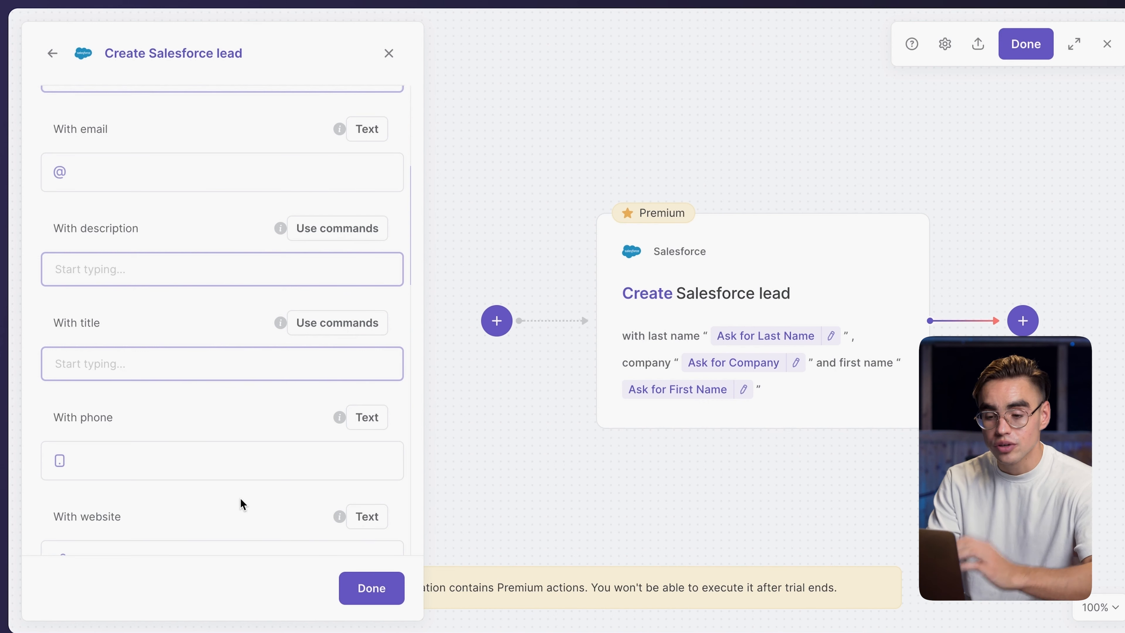
{"action": "left_click", "coordinate": [387, 585]}
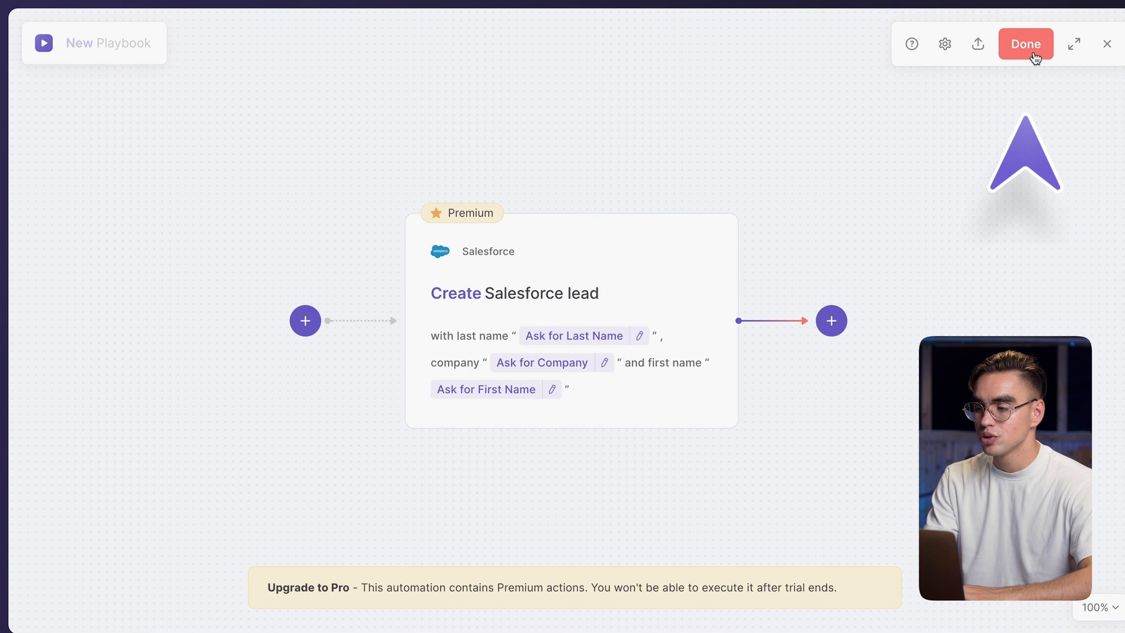
- Save the playbook with the name Create a lead
{"action": "left_click", "coordinate": [1026, 44]}
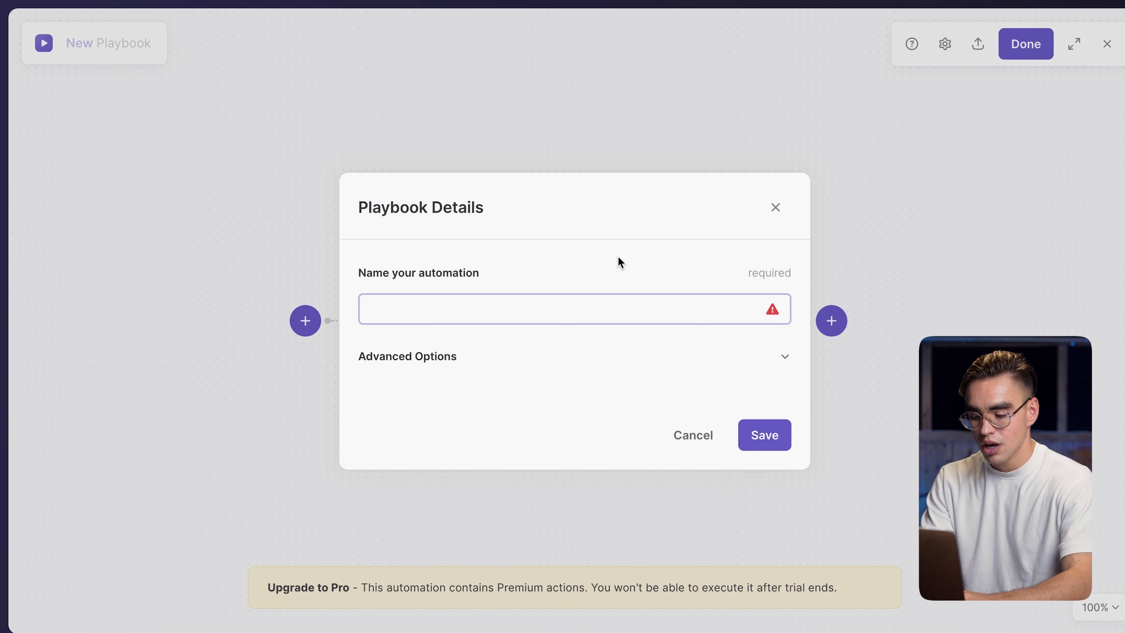
{"action": "type", "text": "Create a lead"}
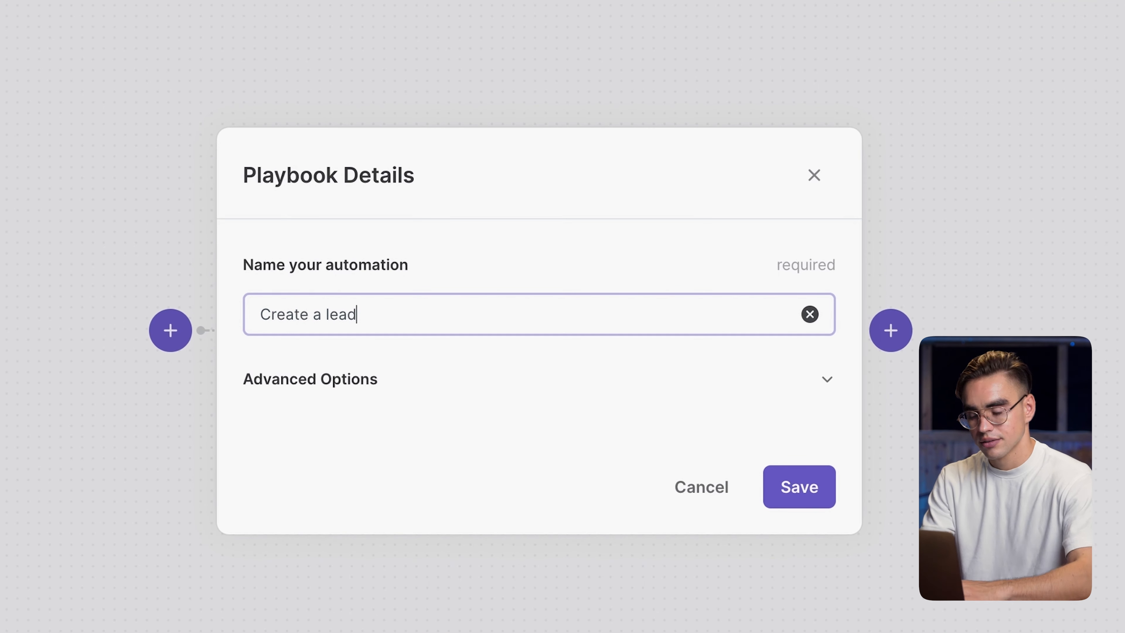
{"action": "left_click", "coordinate": [804, 478]}
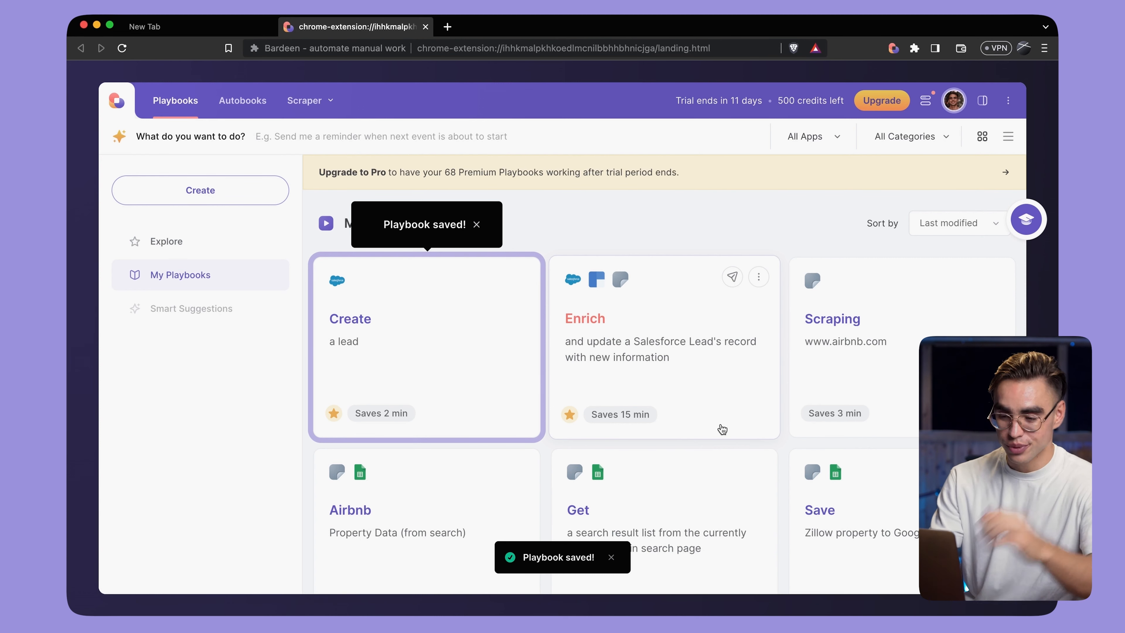
- Open a new tab and load a LinkedIn profile page from a pasted URL
{"action": "key", "text": "super+t"}
{"action": "key", "text": "Return"}
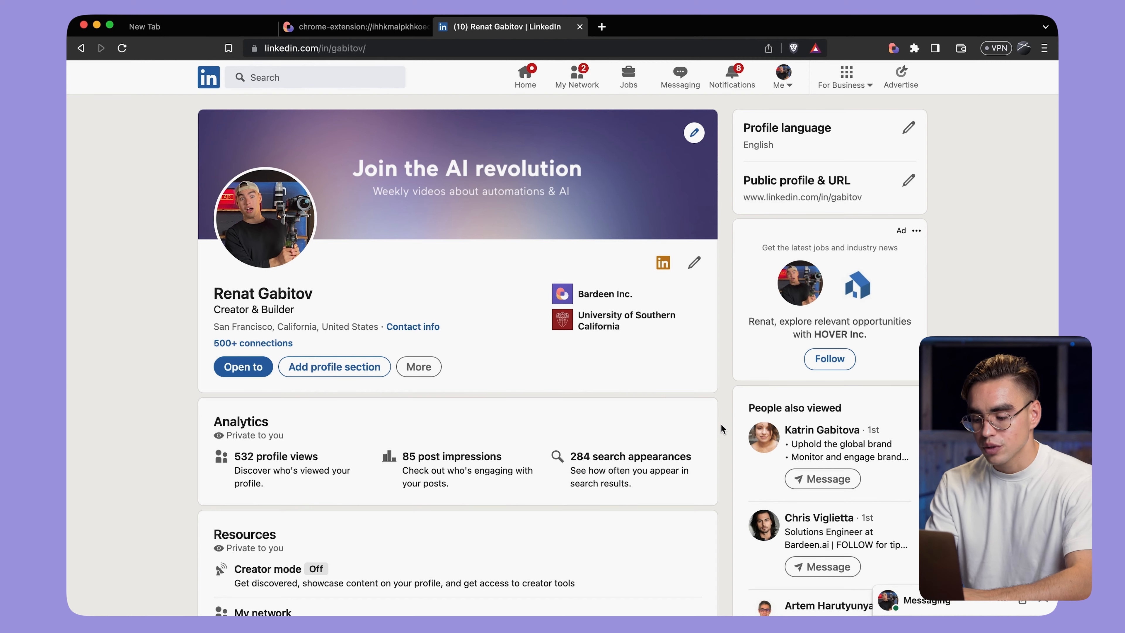
- Launch the Create a lead playbook and enter the lead's last name, company and first name
{"action": "key", "text": "alt+b"}
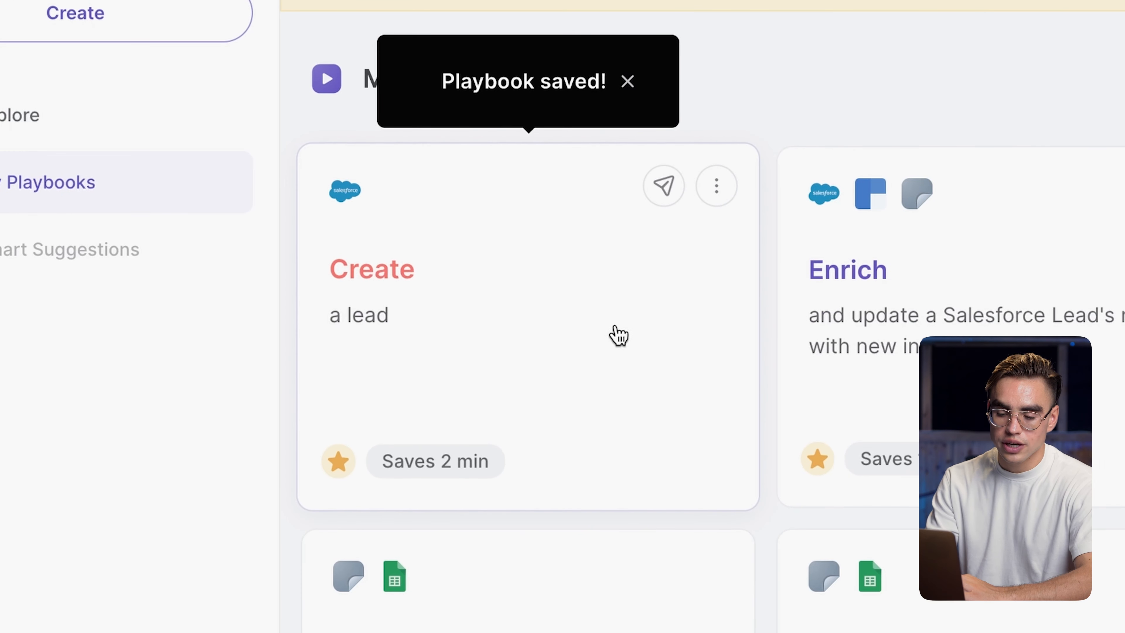
{"action": "left_click", "coordinate": [616, 334]}
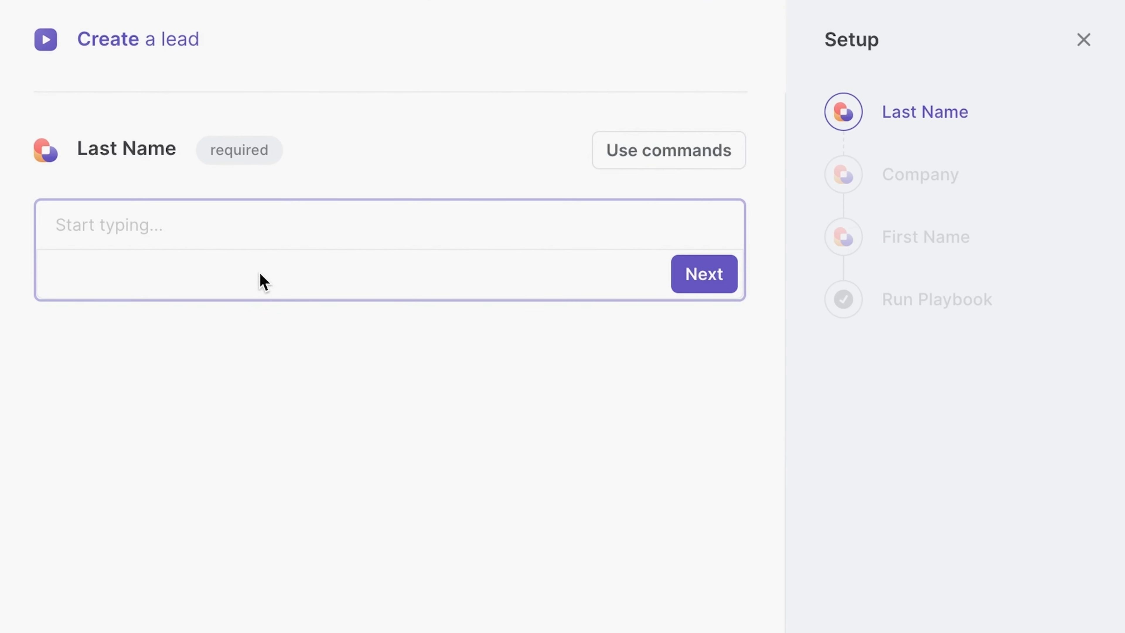
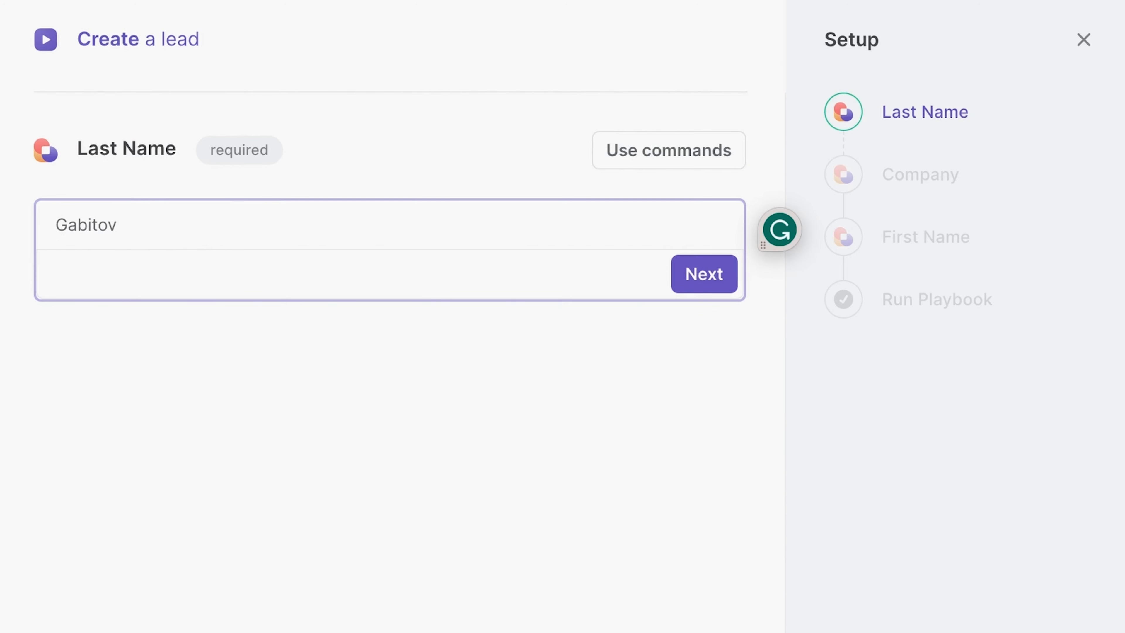
{"action": "key", "text": "Return"}
{"action": "left_click", "coordinate": [709, 280]}
{"action": "left_click", "coordinate": [709, 290]}
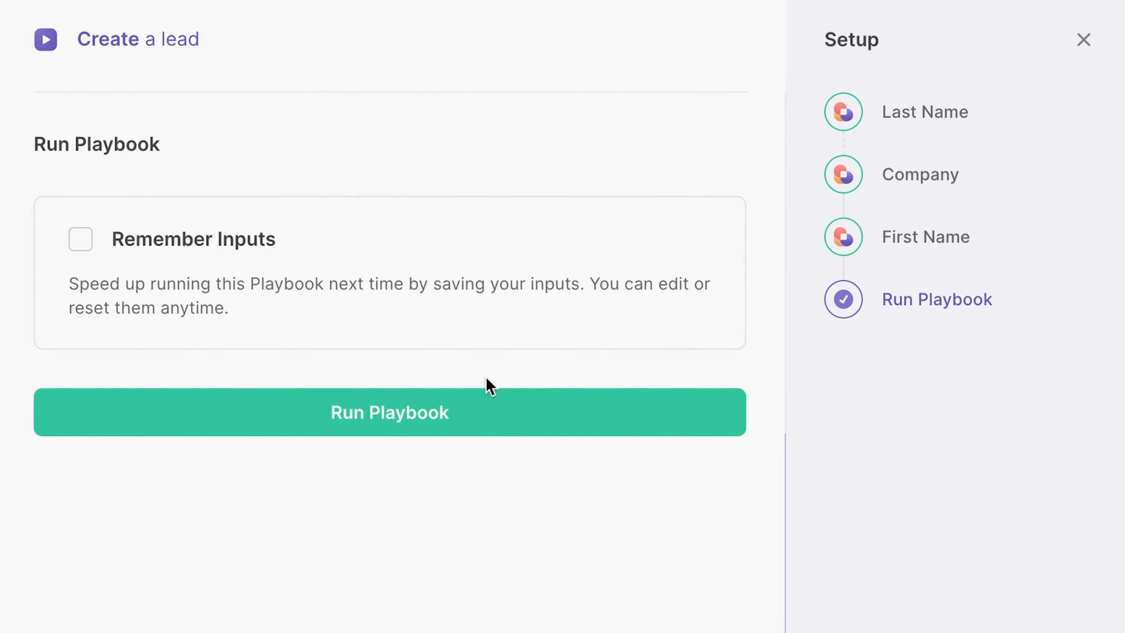
- Run the playbook and open the created lead in Salesforce
{"action": "left_click", "coordinate": [484, 405]}
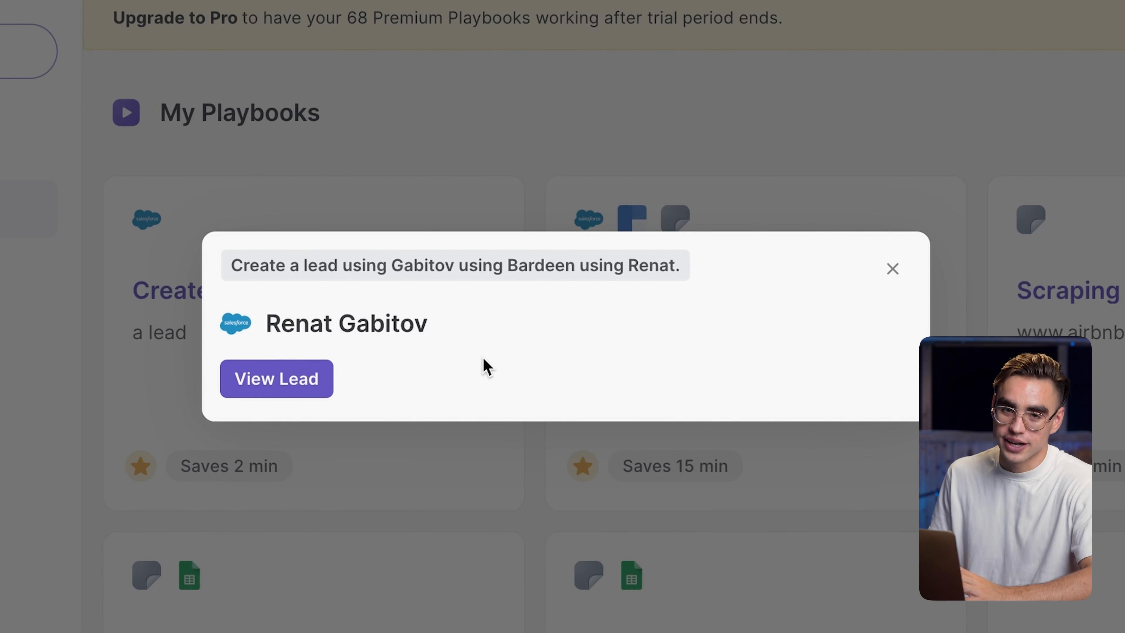
{"action": "left_click", "coordinate": [284, 390]}
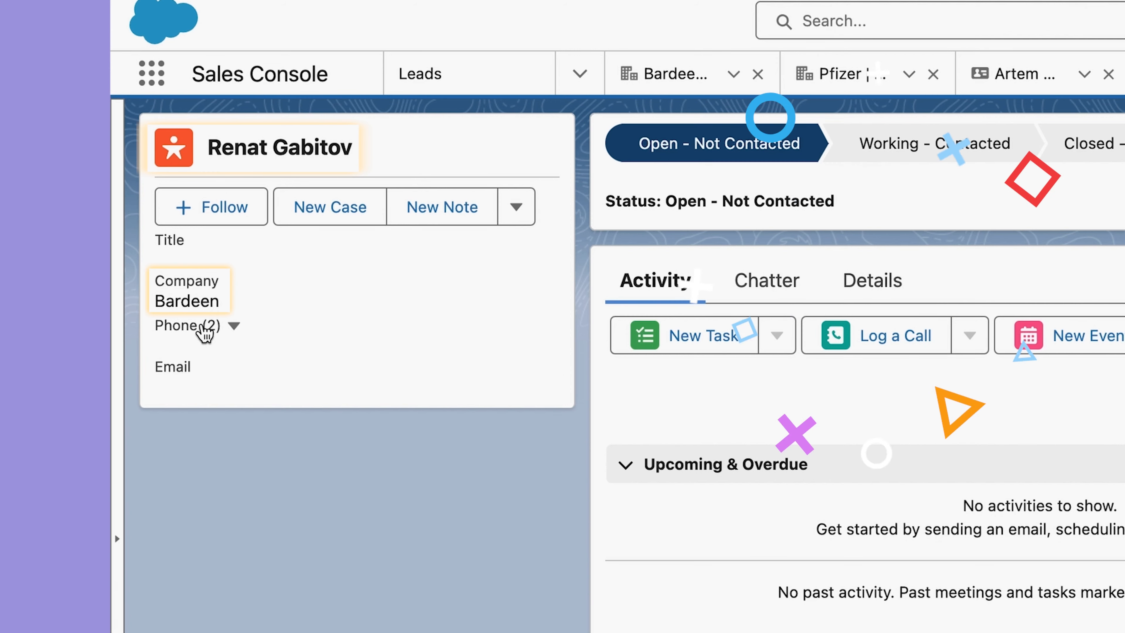